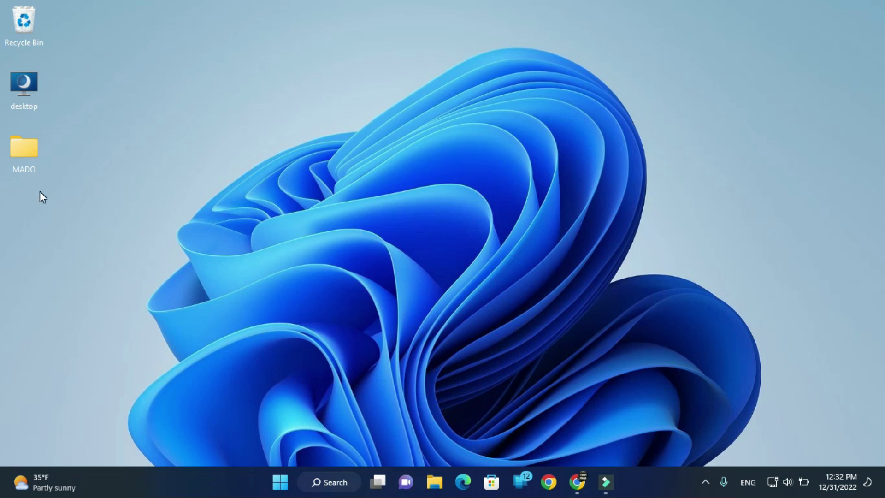
Open the desktop MADO folder to check its three .mado files, then minimize the window.
double_click(26, 151)
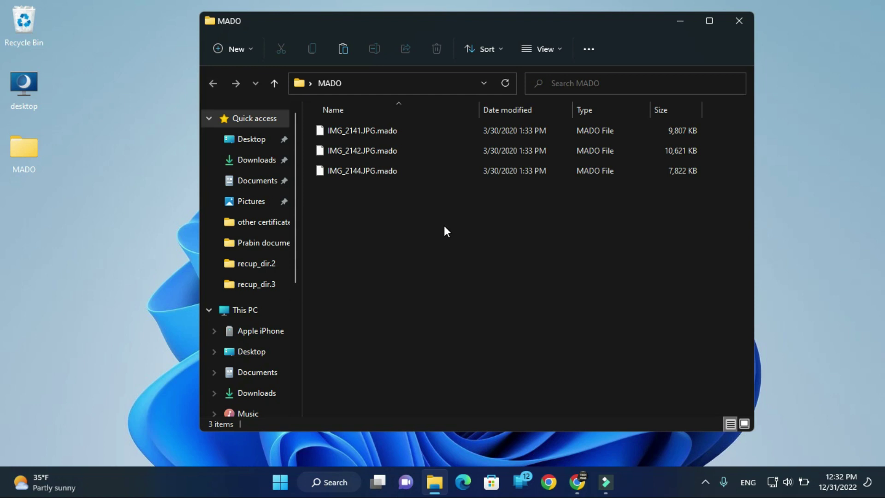
left_click(682, 19)
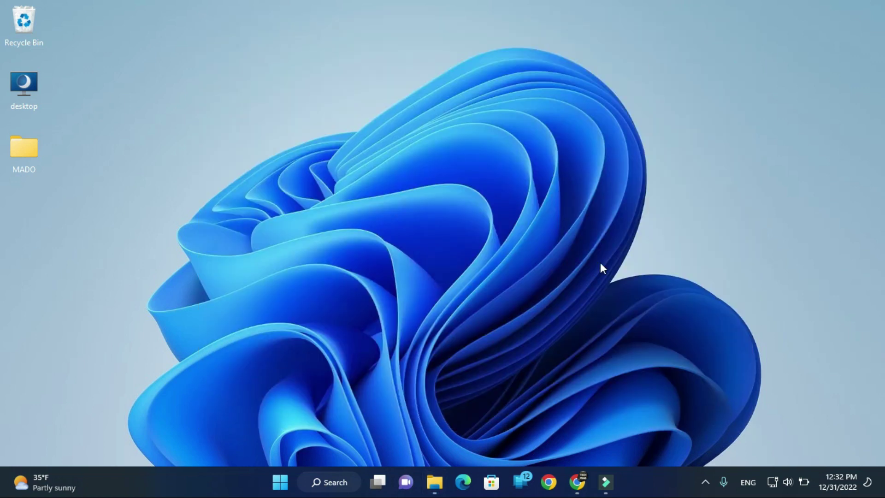
In Chrome, rerun the earlier 'jpegmedic' Google search from the history suggestion.
left_click(578, 482)
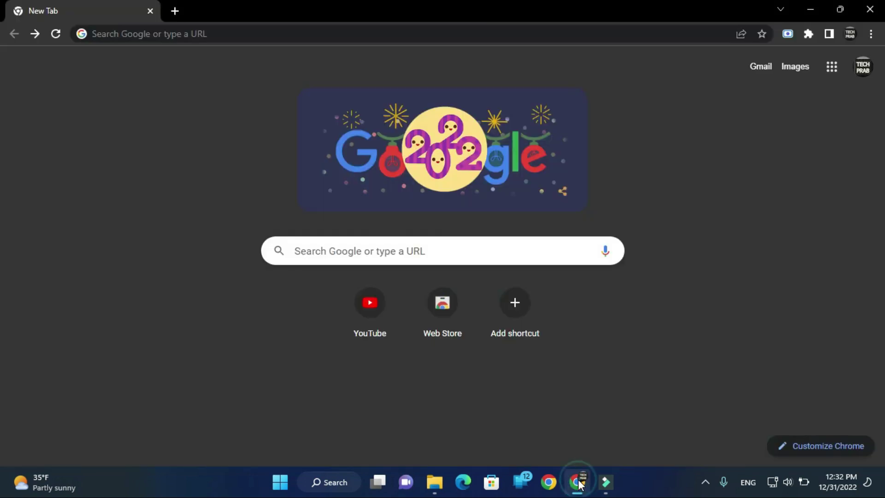
left_click(476, 252)
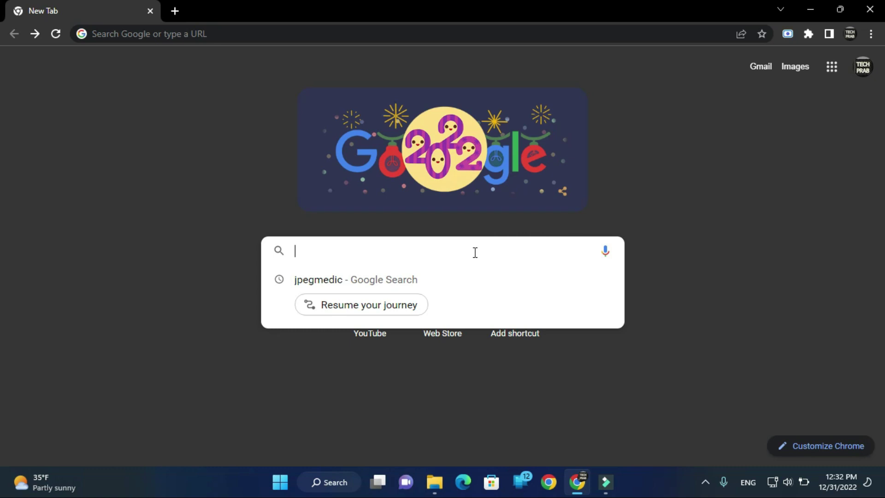
left_click(329, 286)
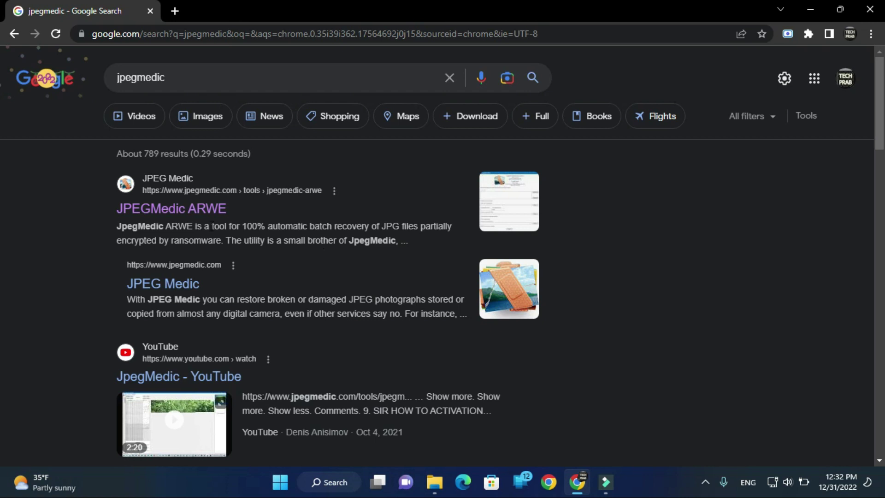
Open the JPEGMedic ARWE result and scroll down to its system requirements and download options.
left_click(212, 212)
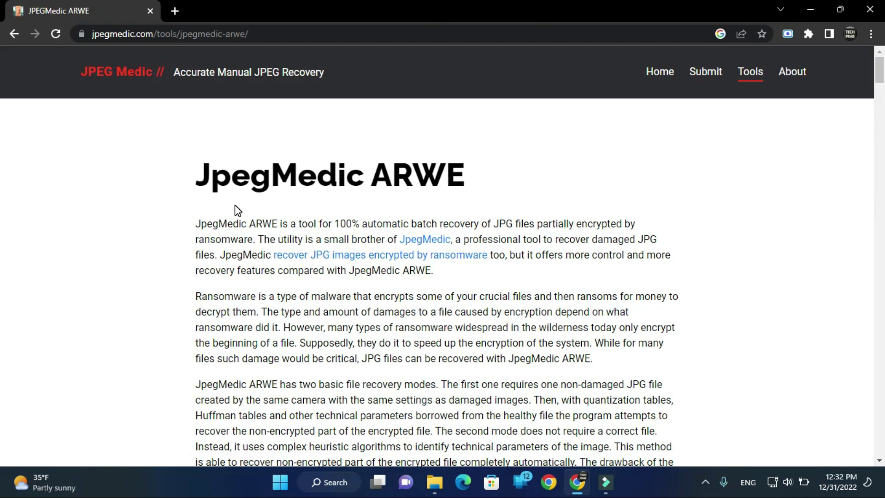
scroll(237, 209, "down", 2)
scroll(237, 210, "down", 6)
scroll(237, 209, "down", 2)
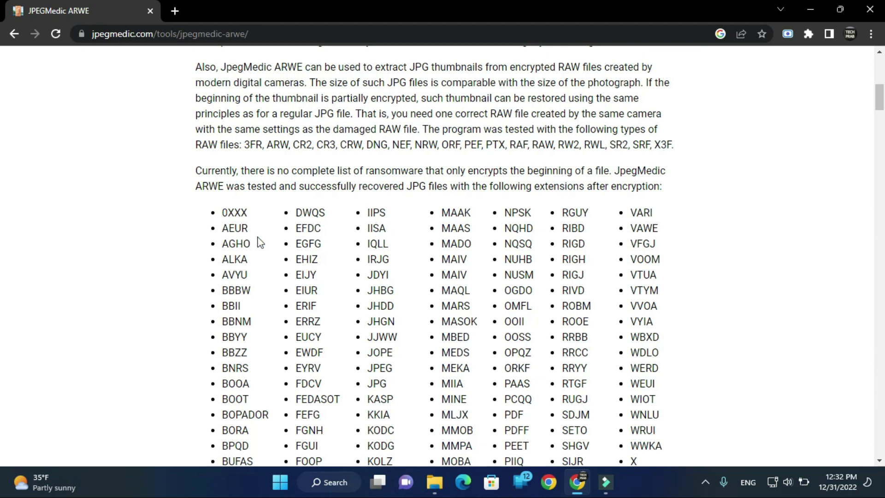
scroll(364, 251, "down", 1)
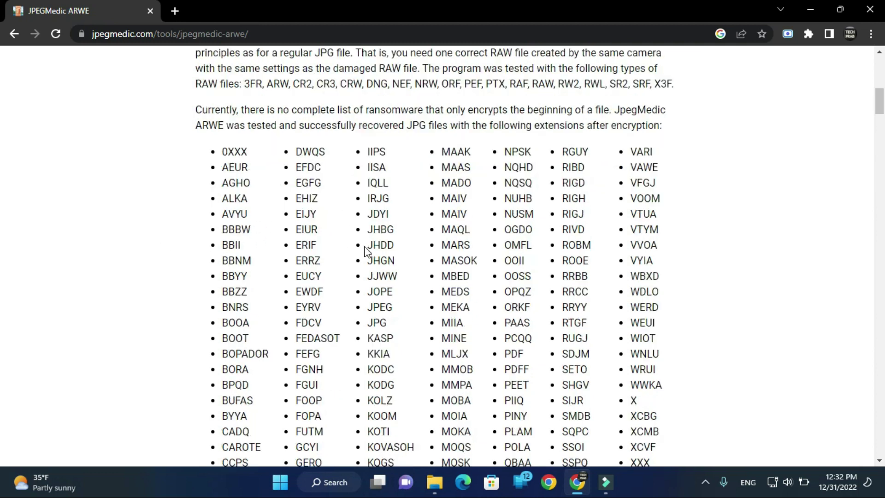
scroll(364, 251, "down", 2)
scroll(364, 251, "down", 4)
scroll(364, 251, "down", 5)
scroll(365, 251, "down", 2)
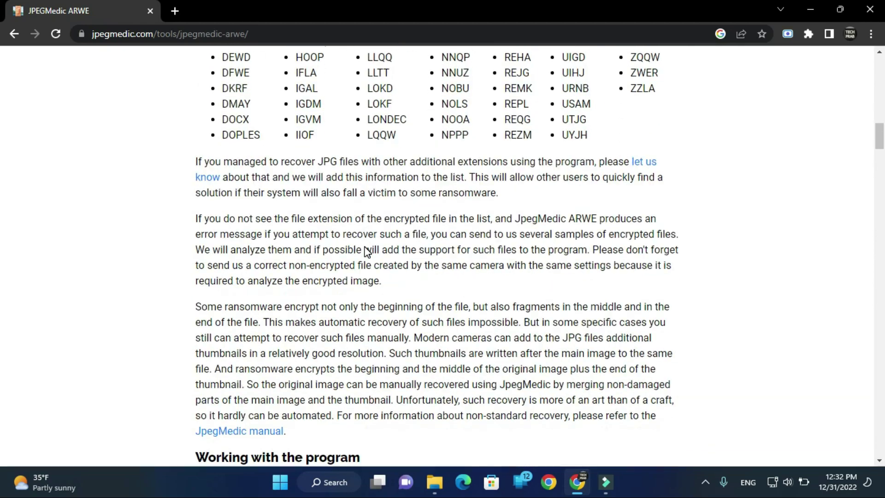
scroll(365, 251, "down", 4)
scroll(365, 251, "down", 7)
scroll(365, 251, "down", 6)
scroll(364, 249, "down", 5)
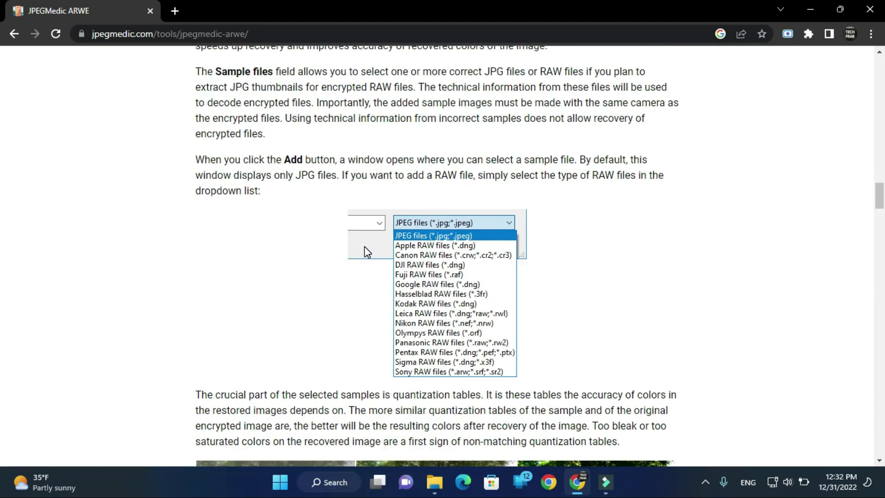
scroll(364, 250, "down", 6)
scroll(364, 249, "down", 8)
scroll(364, 250, "down", 6)
scroll(364, 250, "down", 8)
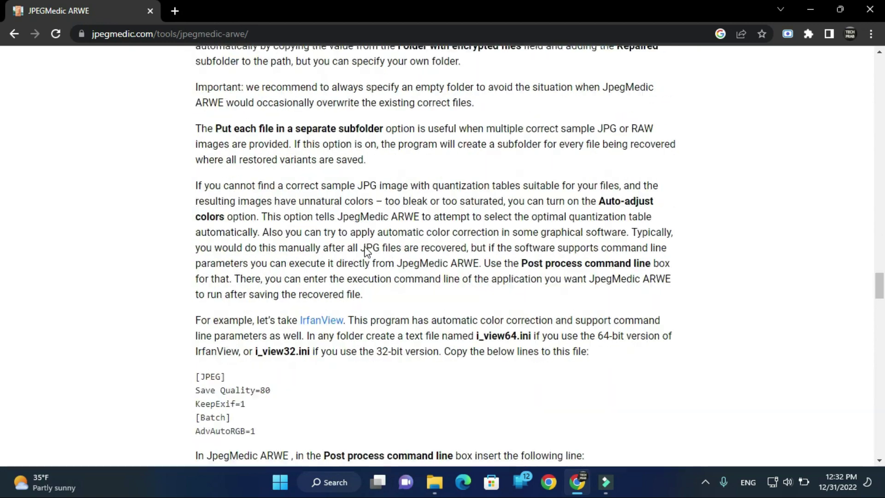
scroll(364, 249, "down", 5)
scroll(364, 249, "down", 8)
scroll(364, 249, "down", 4)
scroll(367, 251, "down", 8)
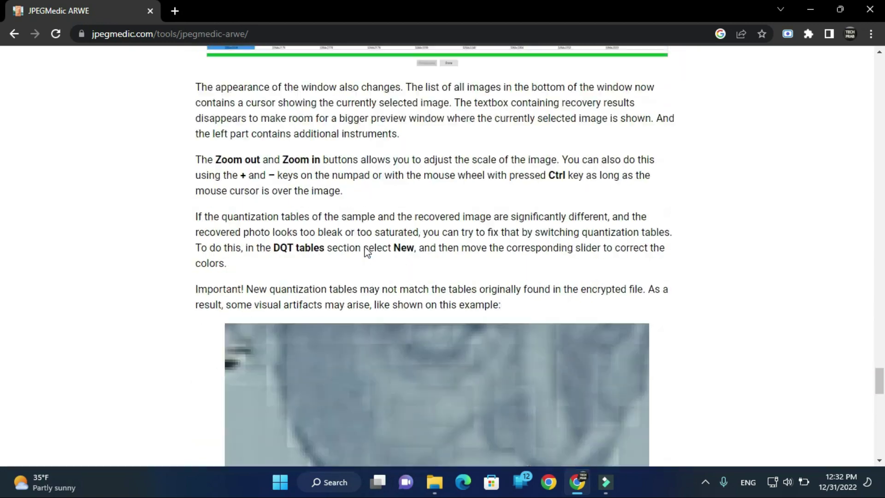
scroll(367, 251, "down", 5)
scroll(366, 251, "down", 8)
scroll(366, 251, "down", 3)
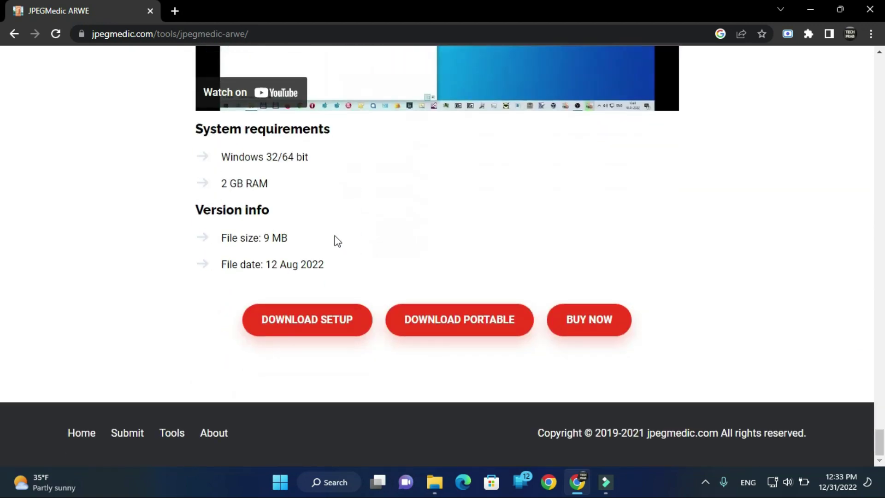
Download the JPEGMedic ARWE setup .exe and run it from Chrome's download bar.
left_click(318, 323)
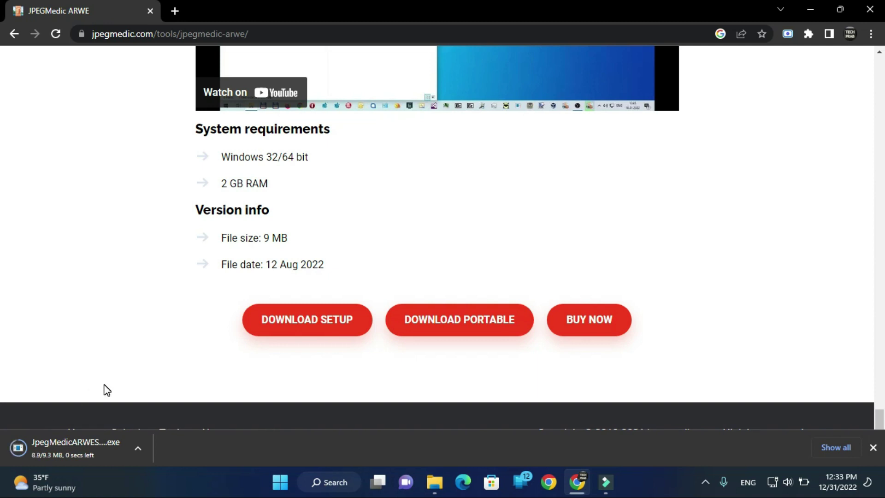
left_click(104, 449)
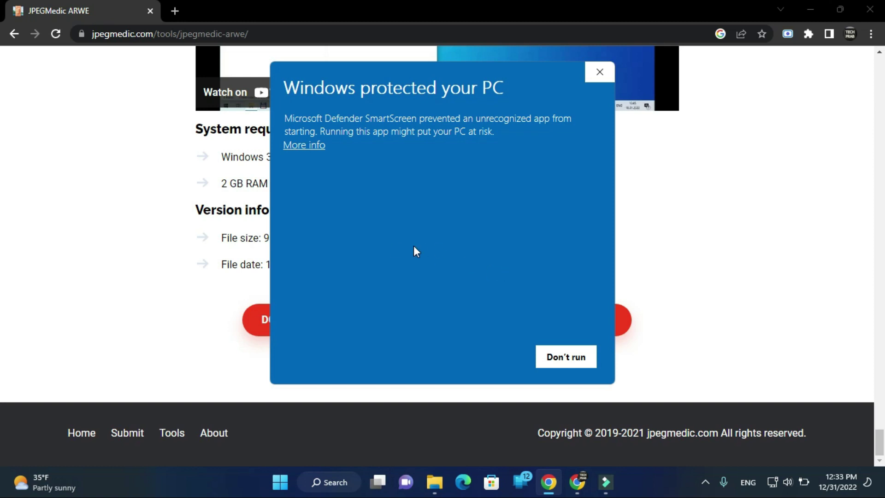
Bypass SmartScreen, accept the licence and install with the default Start Menu folder.
left_click(305, 145)
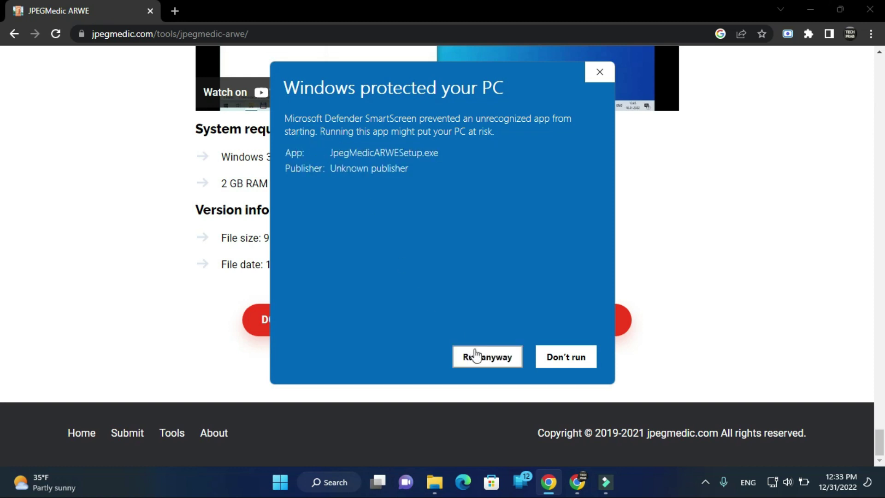
left_click(482, 357)
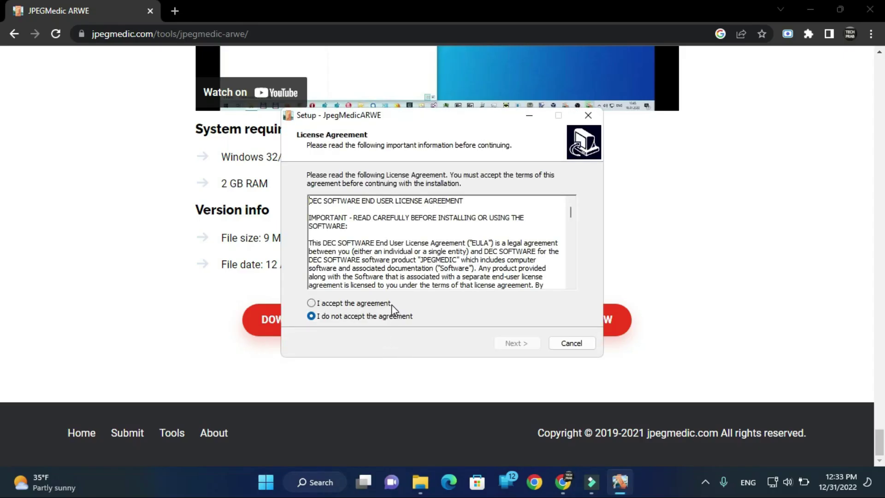
left_click(382, 304)
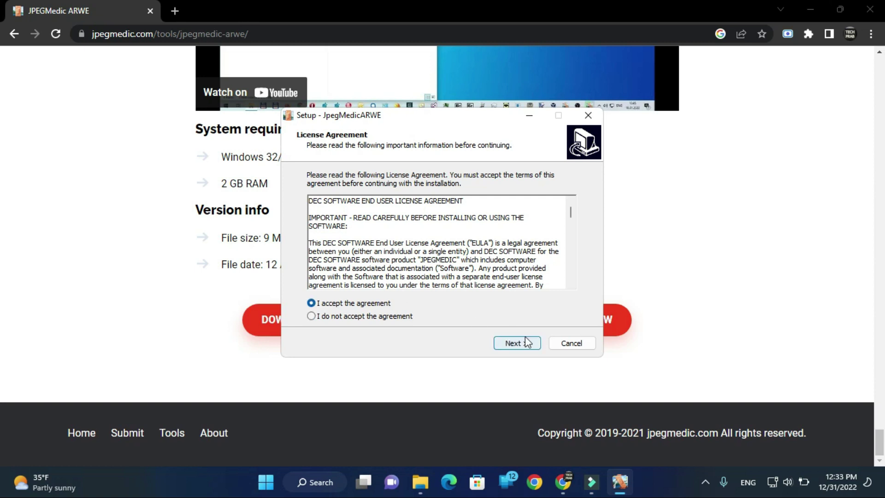
left_click(513, 345)
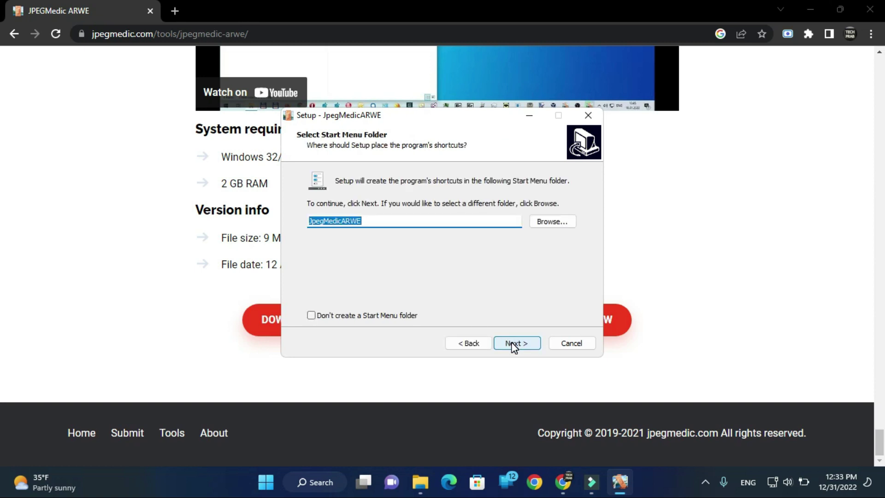
left_click(513, 344)
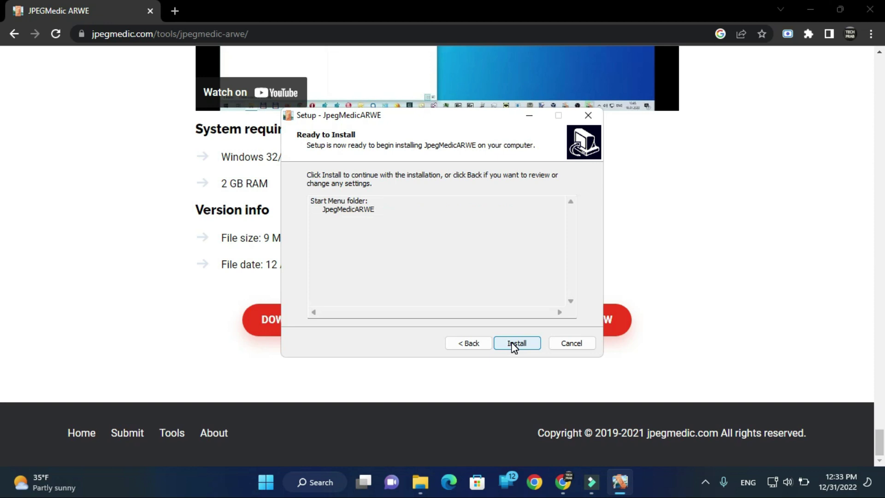
left_click(514, 345)
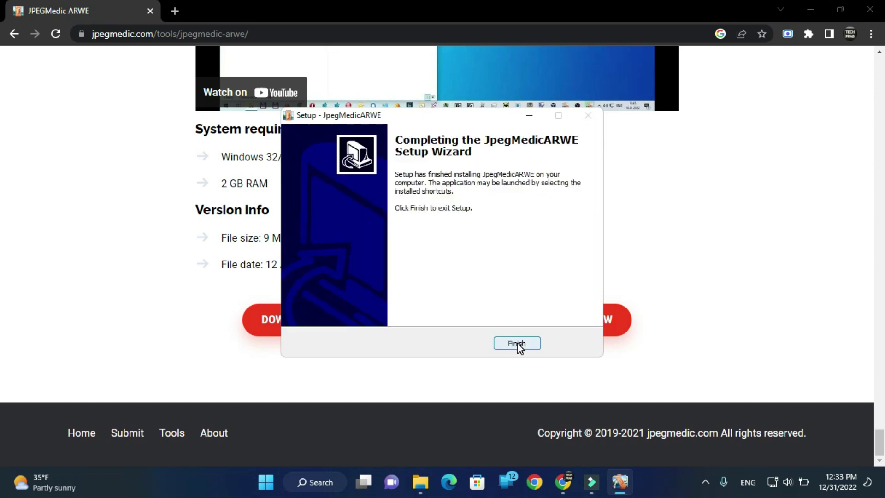
left_click(515, 343)
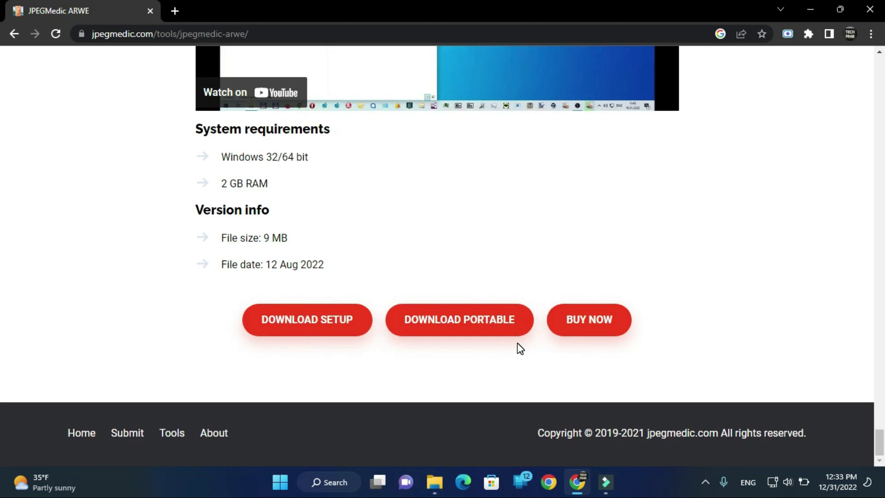
Close Chrome, launch JpegMedic ARWE from its desktop shortcut and move its window higher.
left_click(869, 10)
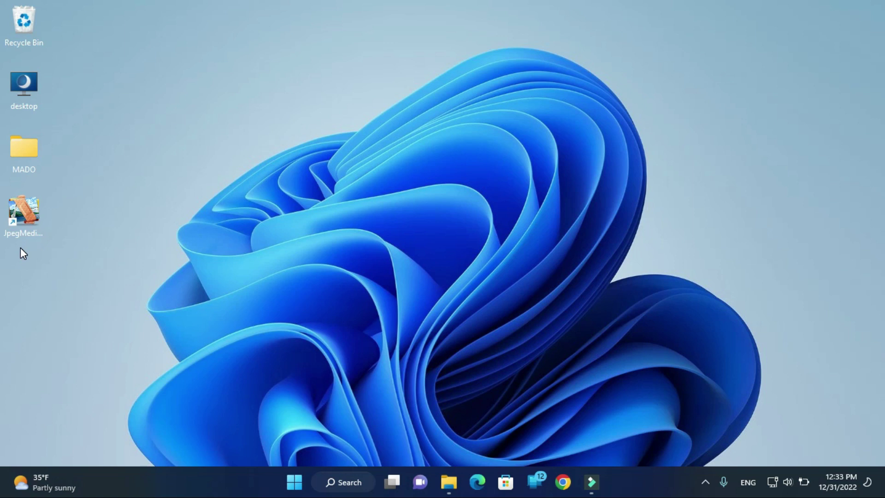
double_click(29, 217)
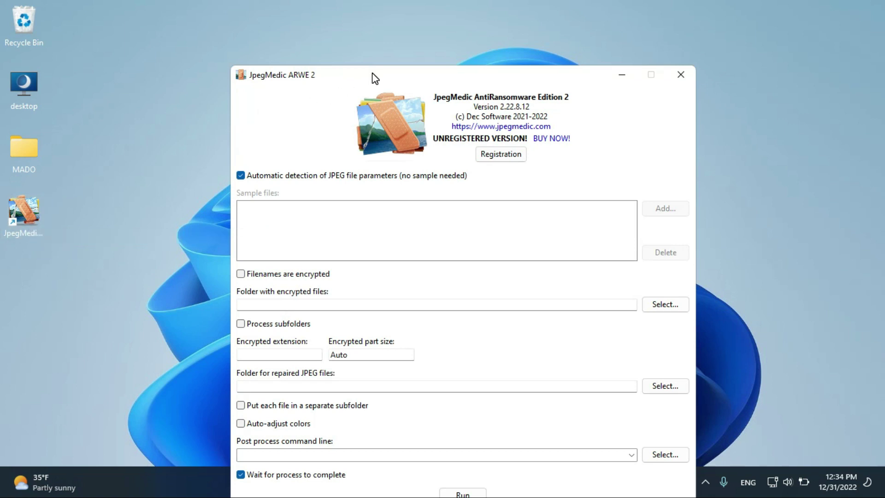
left_click_drag(372, 73, 383, 51)
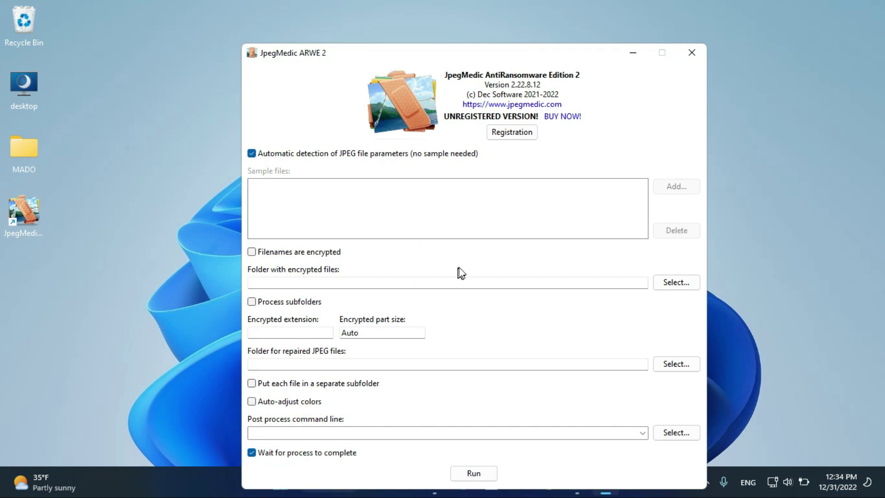
Choose Desktop > MADO as the encrypted-files folder, auto-filling the MADO extension and Repaired output.
left_click(670, 281)
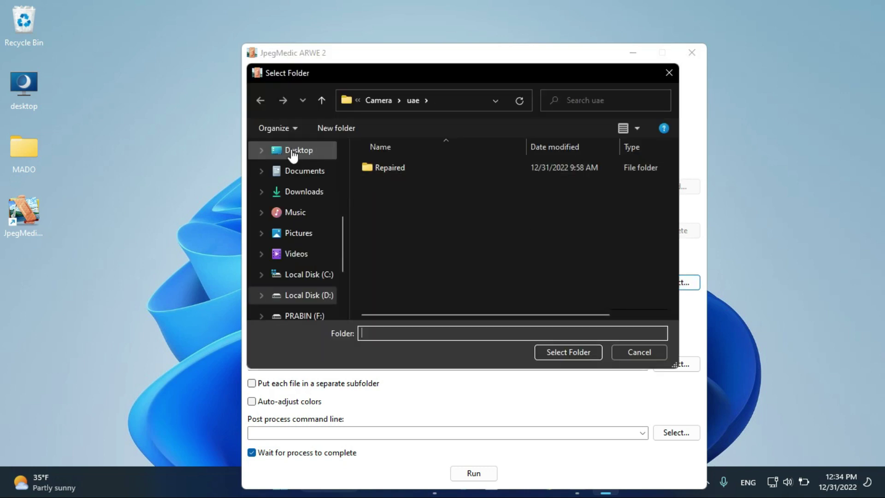
left_click(293, 152)
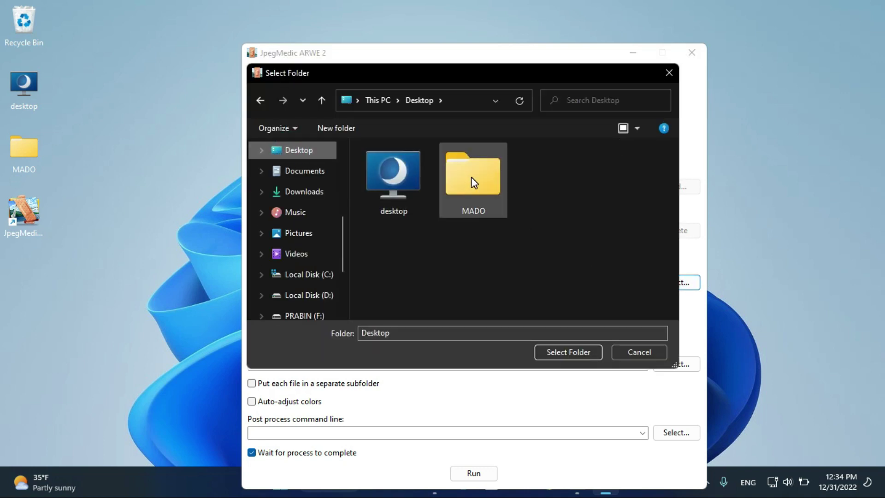
left_click(490, 182)
left_click(578, 351)
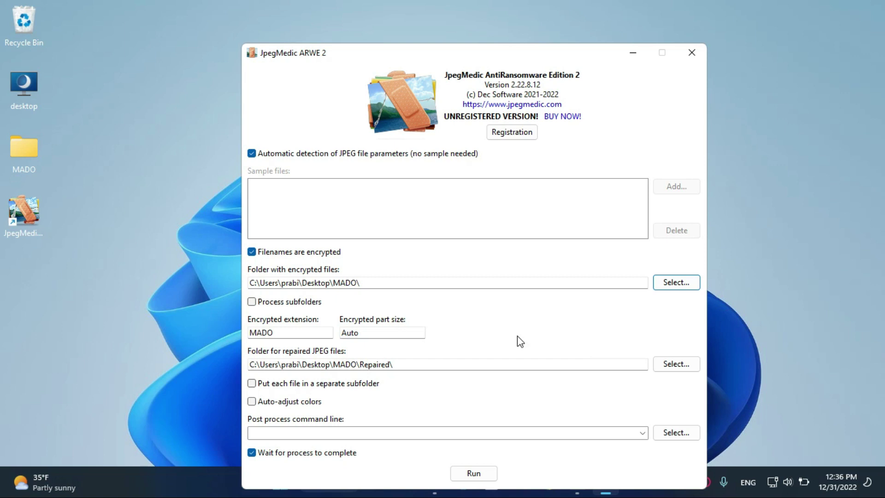
Run decryption of the three MADO images, then dismiss the results with Done.
left_click(481, 476)
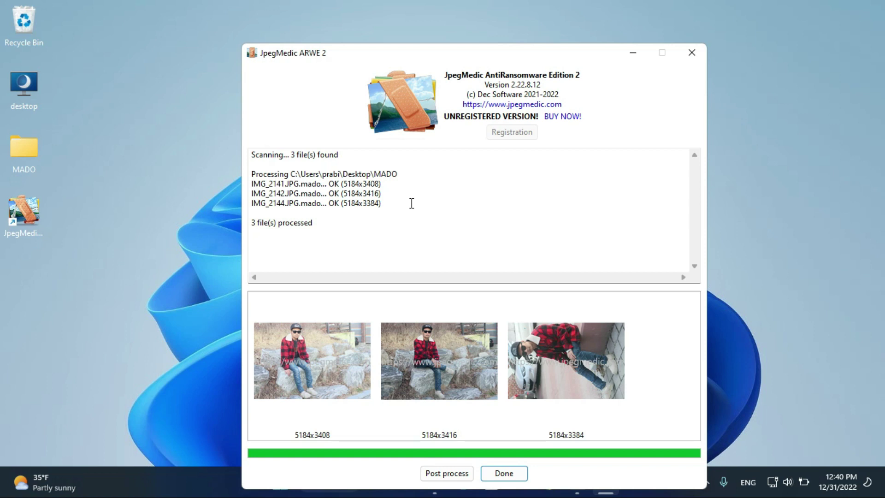
left_click(506, 475)
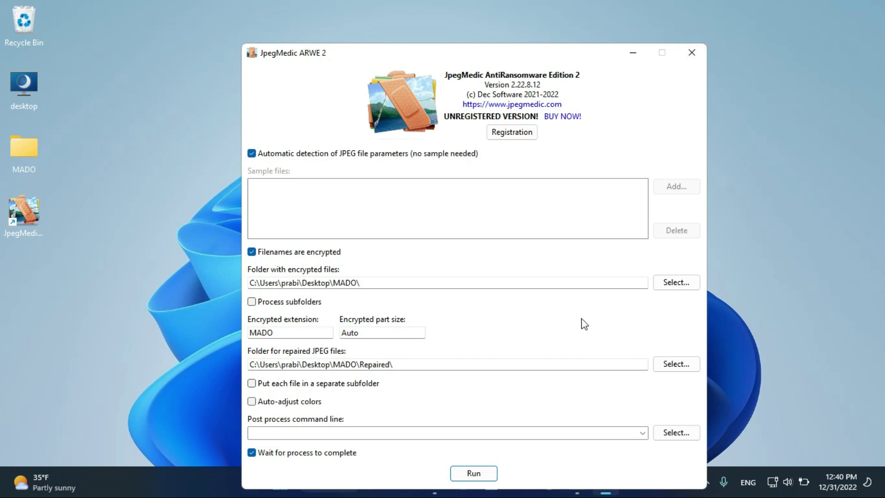
Close JpegMedic ARWE and open MADO's Repaired subfolder in File Explorer.
left_click(695, 53)
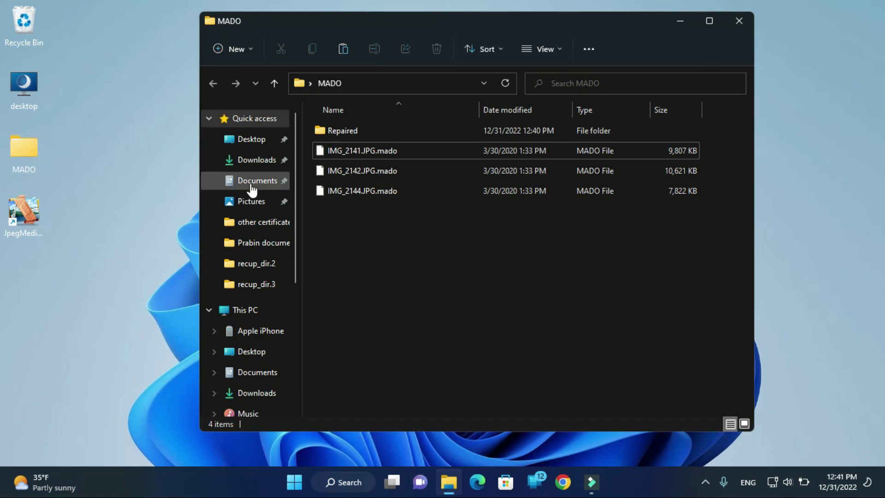
double_click(336, 130)
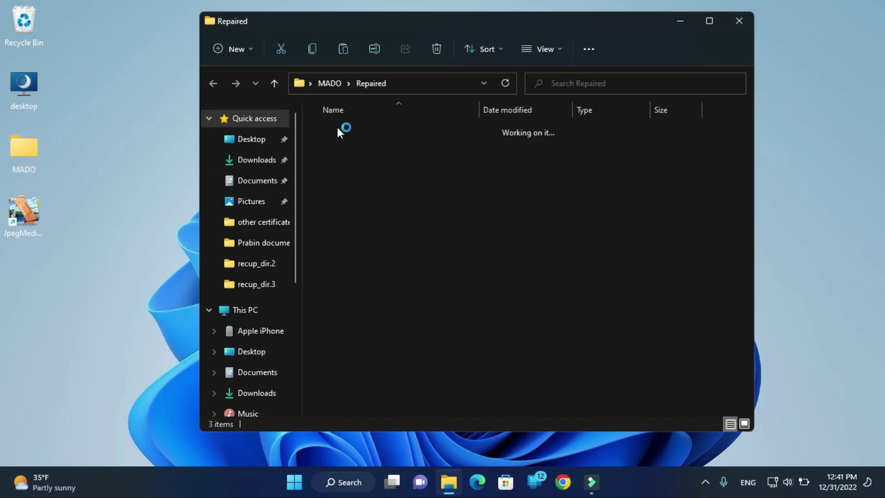